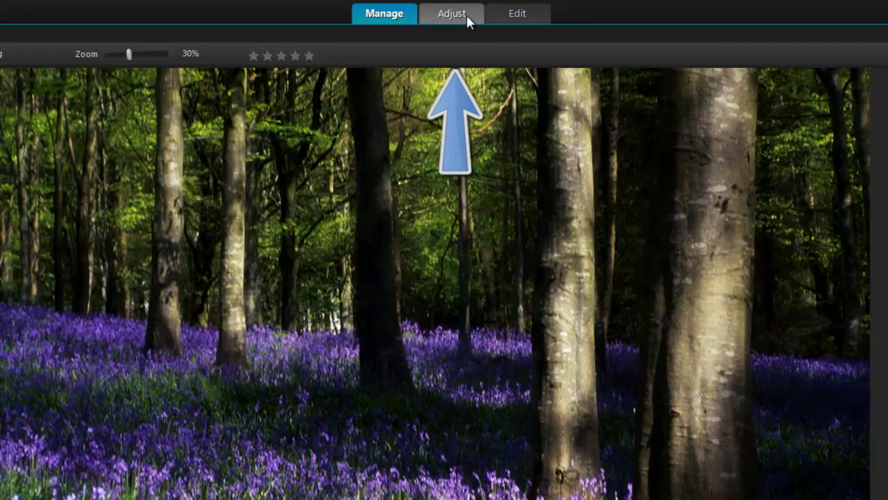
Switch from Manage to the Edit workspace showing the bluebell woodland photo
click(511, 21)
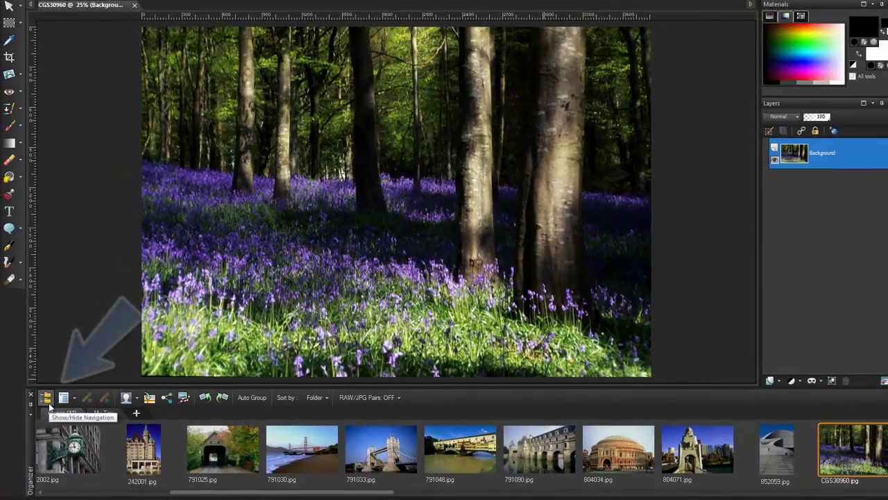
Browse the Other photos collection in the navigation panel, then hide the panel
click(45, 396)
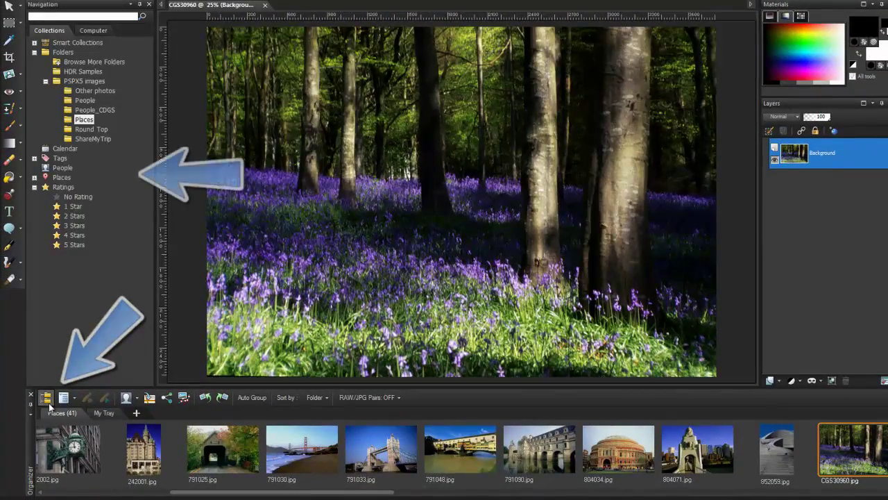
click(88, 91)
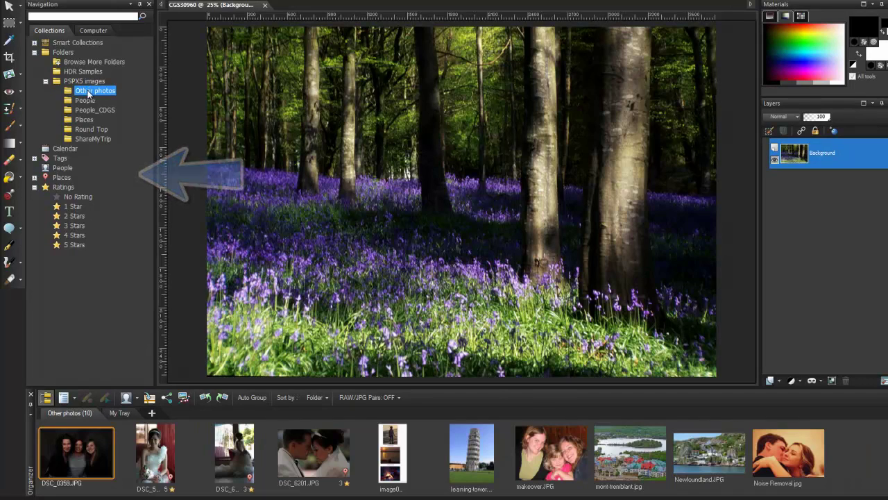
click(45, 397)
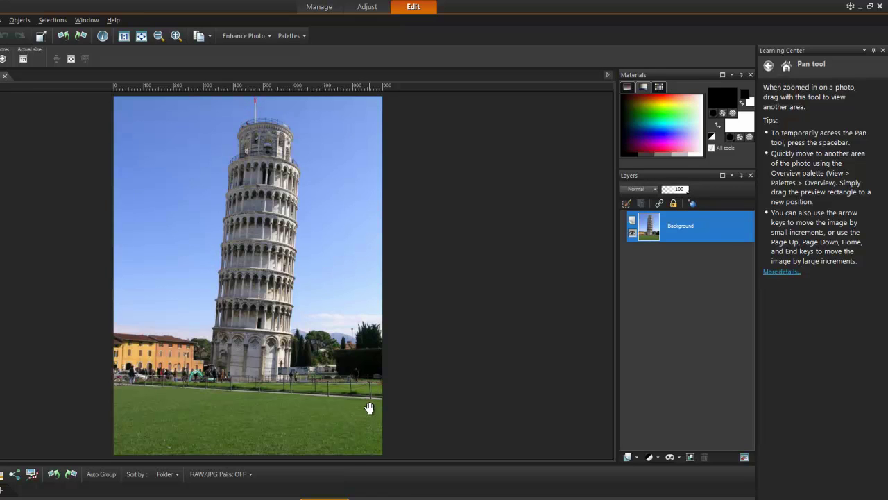
Straighten the leaning tower by aligning the Straighten reference line with its edge
click(787, 67)
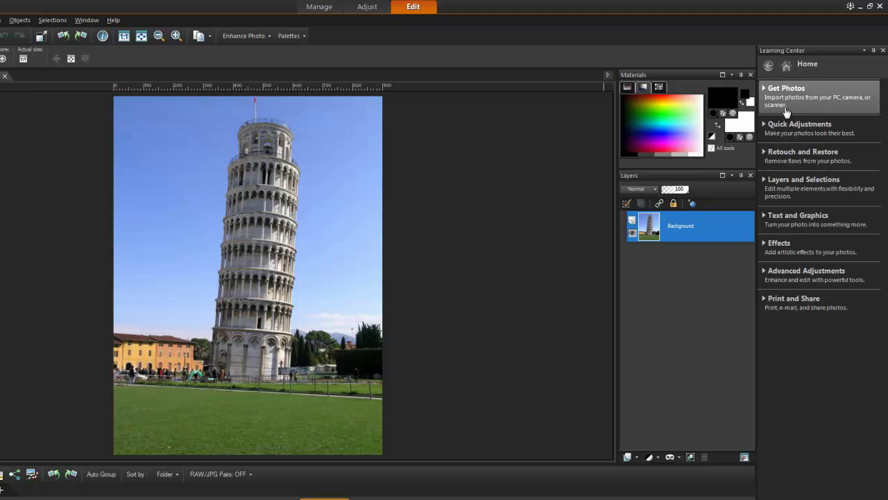
click(789, 132)
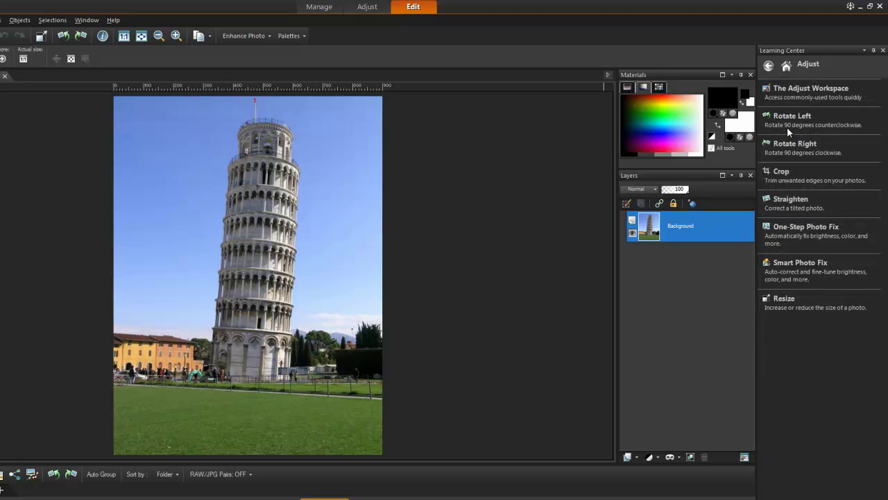
click(783, 209)
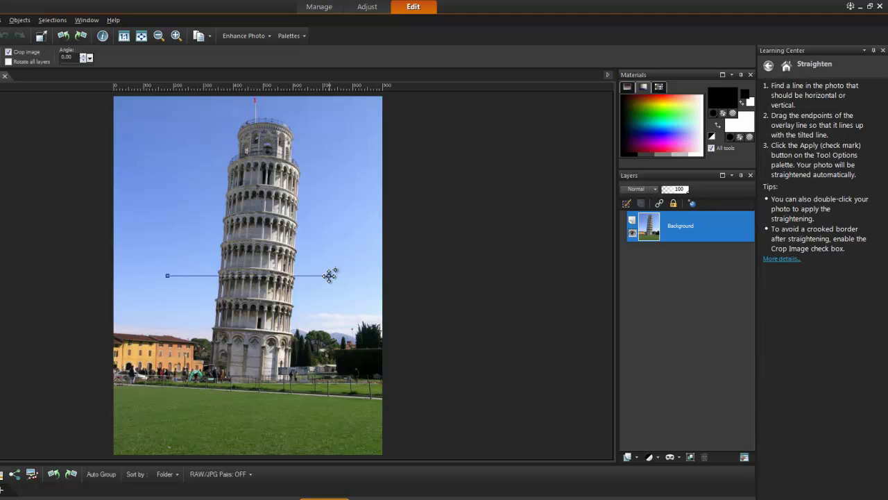
drag(329, 276, 224, 170)
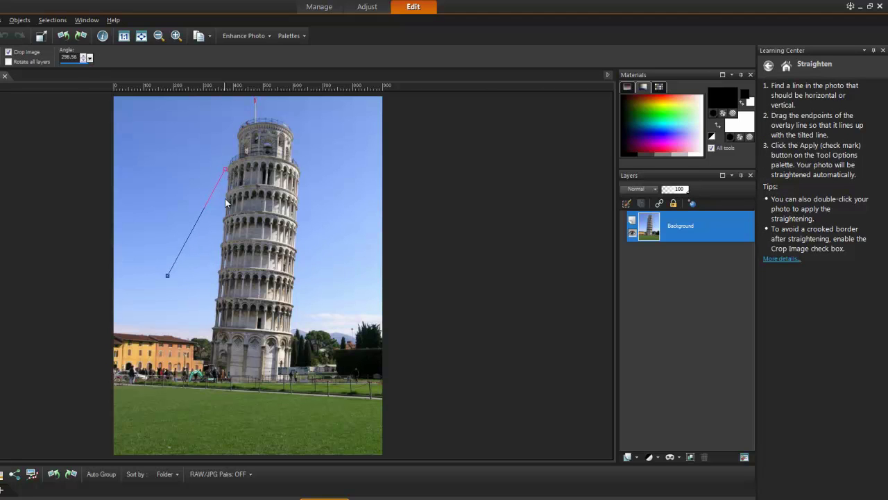
mouse_move(167, 276)
mouse_down()
mouse_move(208, 337)
mouse_move(215, 334)
mouse_up()
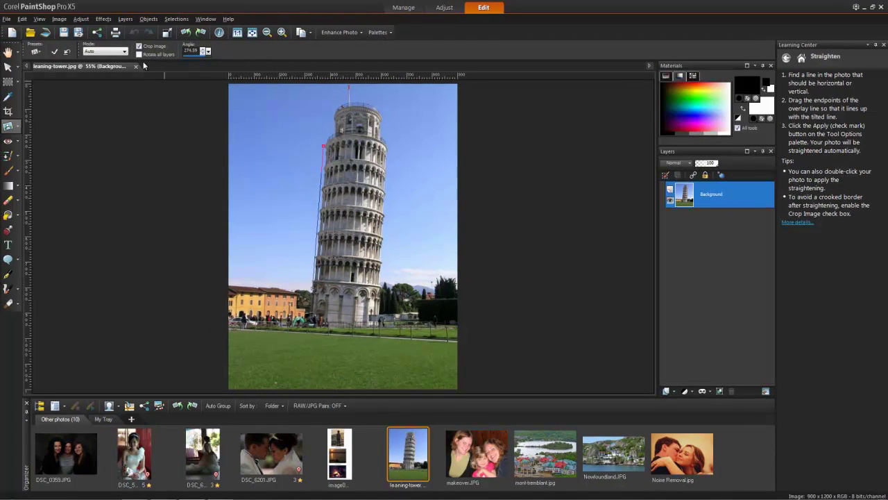
click(54, 52)
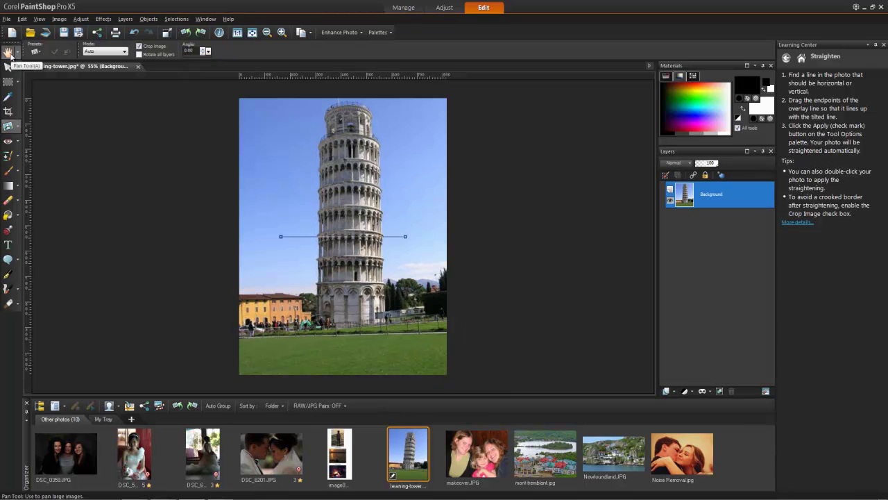
click(8, 52)
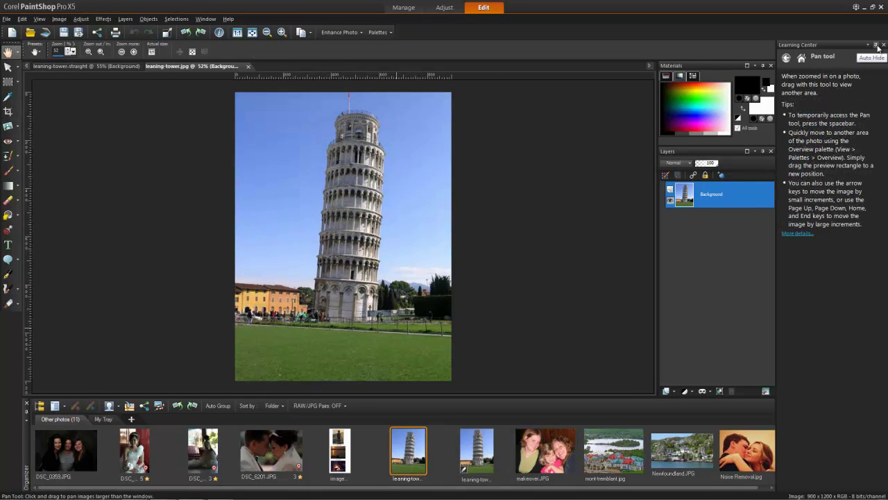
Hide the Learning Center and compare the straightened and original tower tabs
click(877, 46)
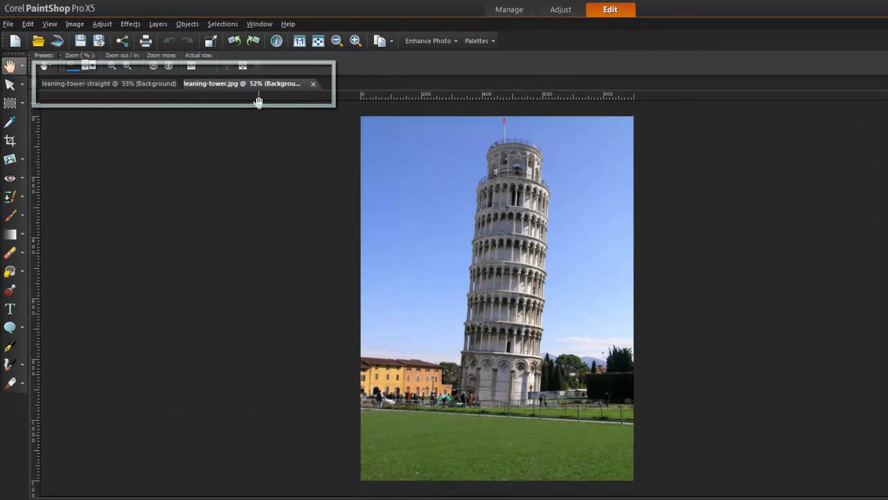
click(161, 85)
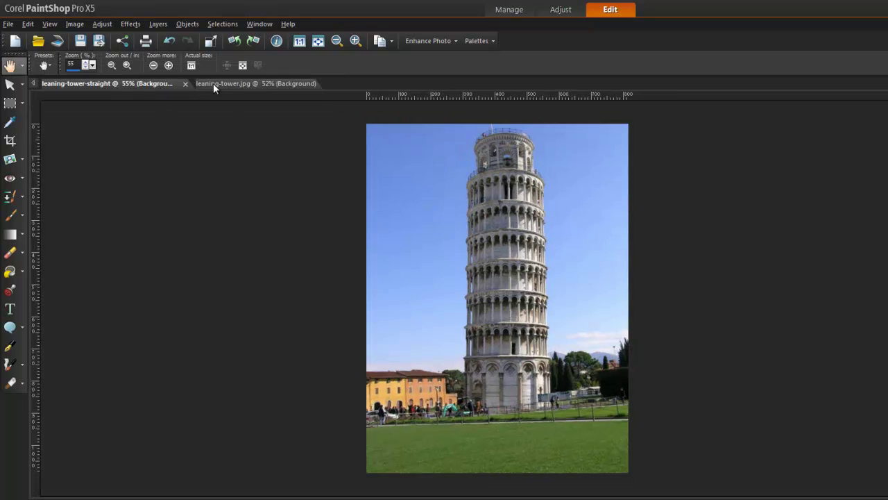
click(213, 83)
click(160, 82)
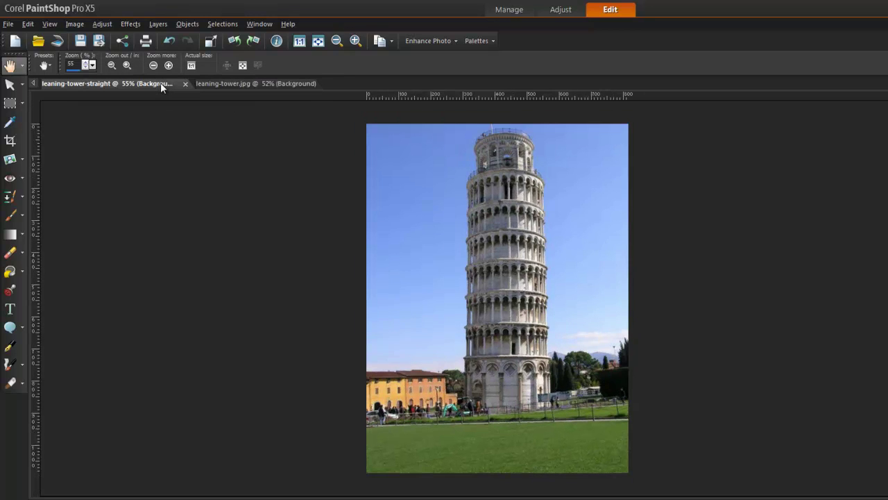
click(213, 83)
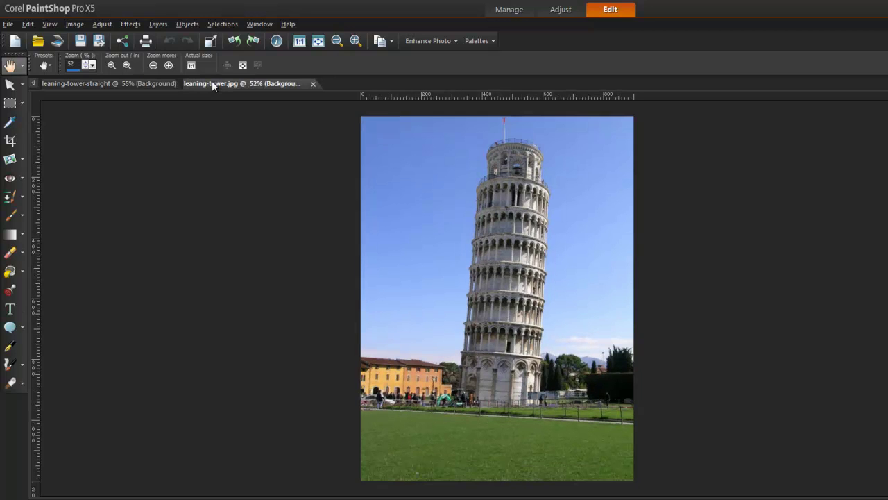
Make the tower images floating windows and tile them side by side
click(258, 24)
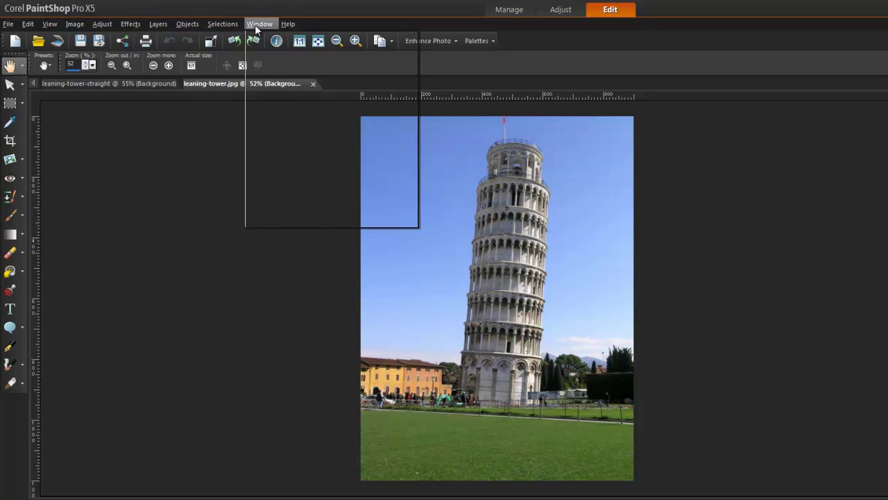
click(272, 57)
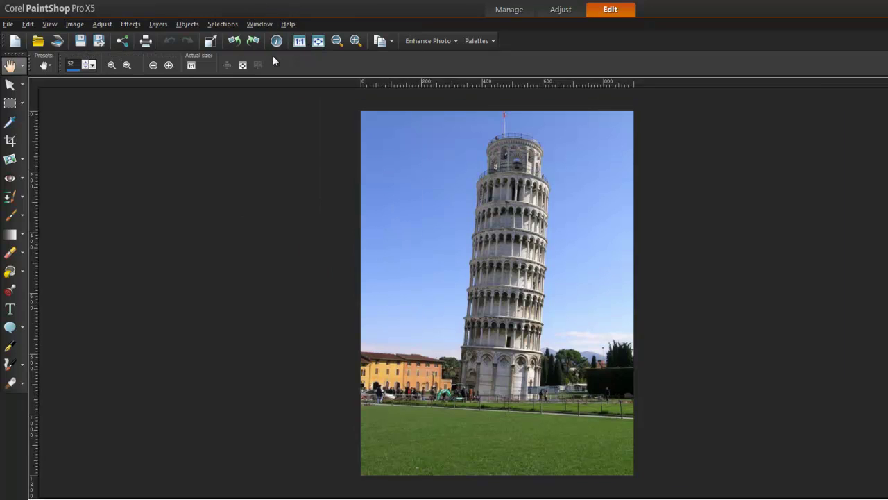
drag(302, 104, 324, 167)
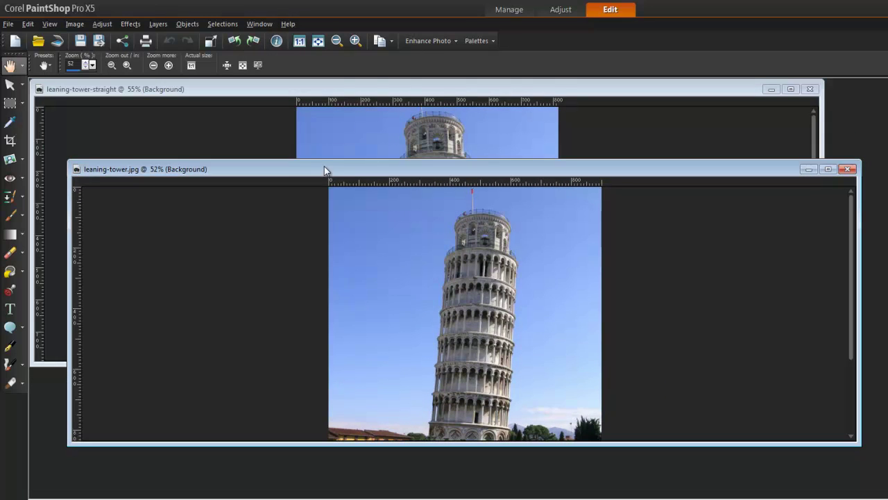
click(322, 91)
click(259, 23)
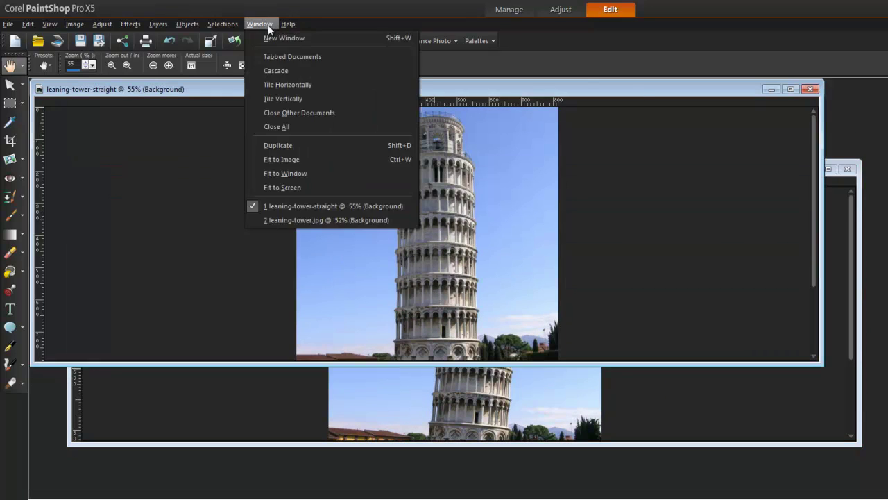
click(293, 98)
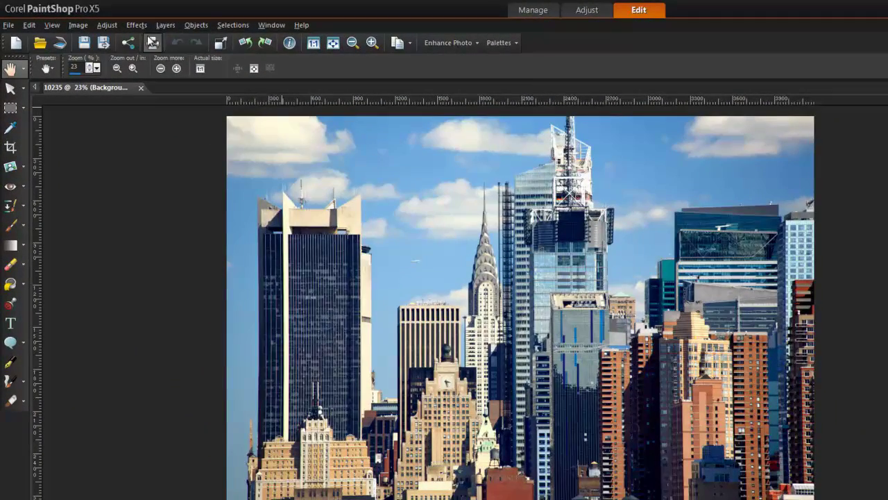
Raise the skyline photo's Blue channel midtone to 155 with Levels
click(113, 27)
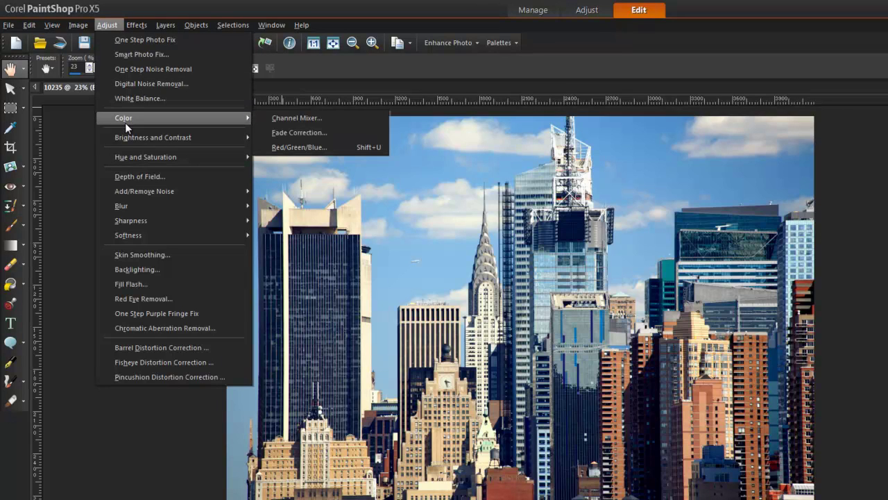
mouse_move(153, 137)
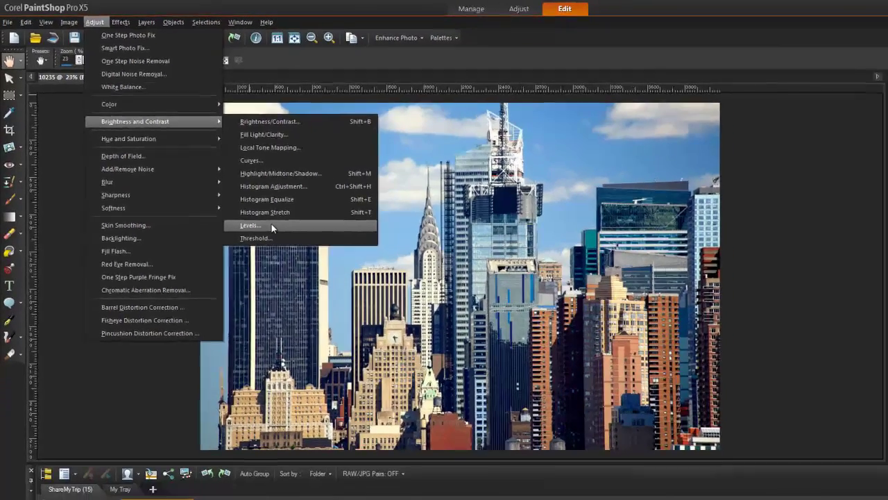
click(271, 225)
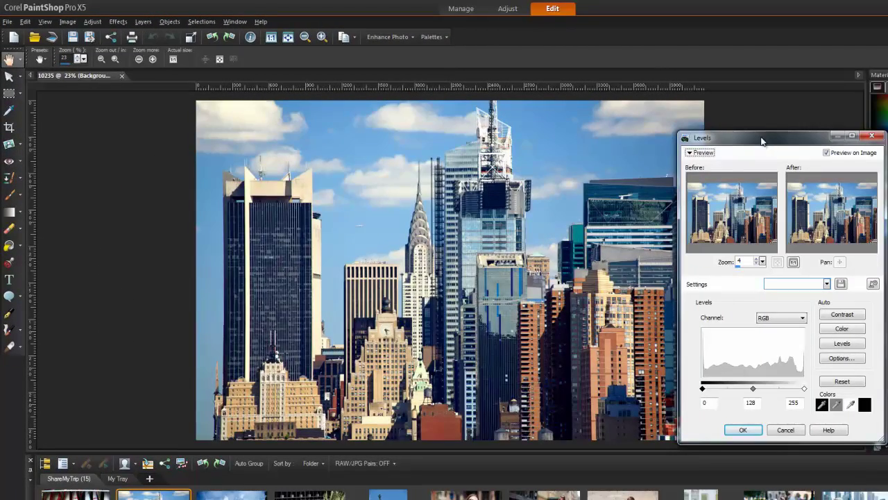
click(781, 317)
click(784, 349)
drag(753, 388, 764, 390)
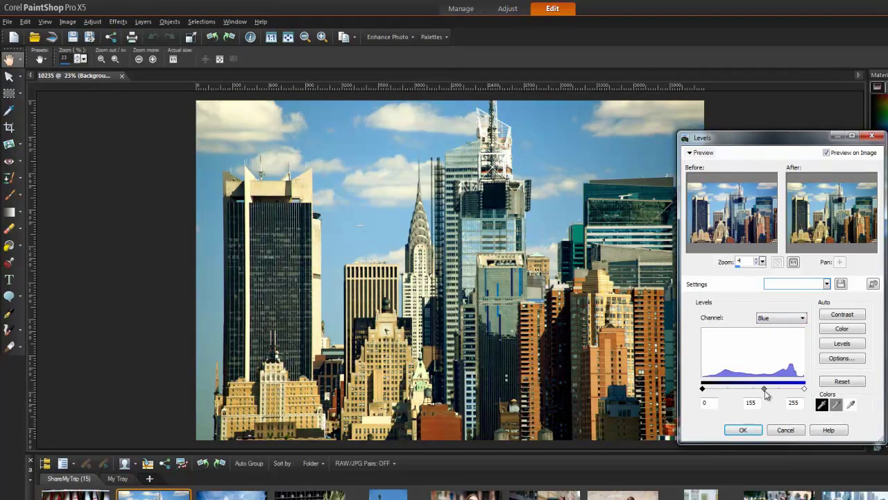
click(743, 429)
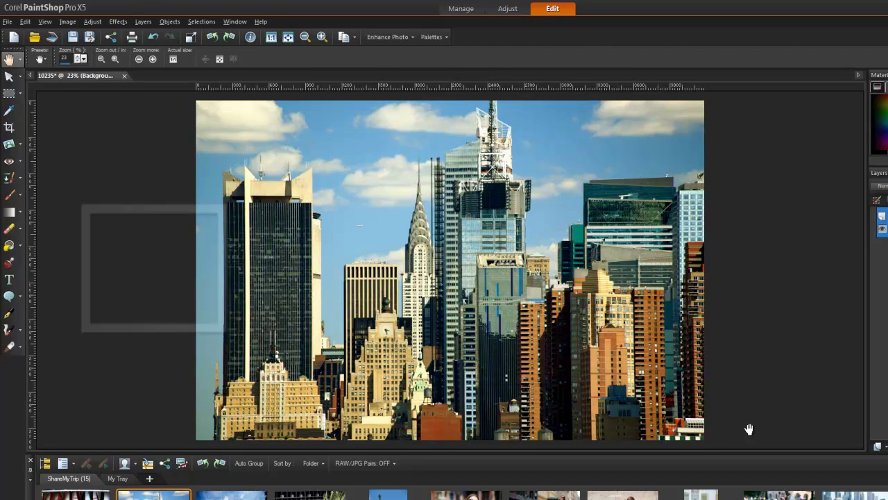
click(92, 22)
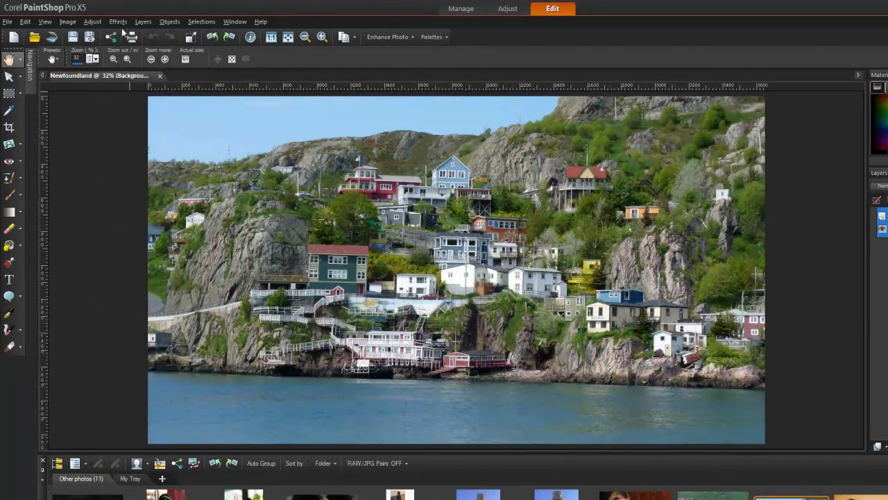
Apply Selective Focus with the sharp band widened and tilted over the houses
click(118, 21)
mouse_move(142, 52)
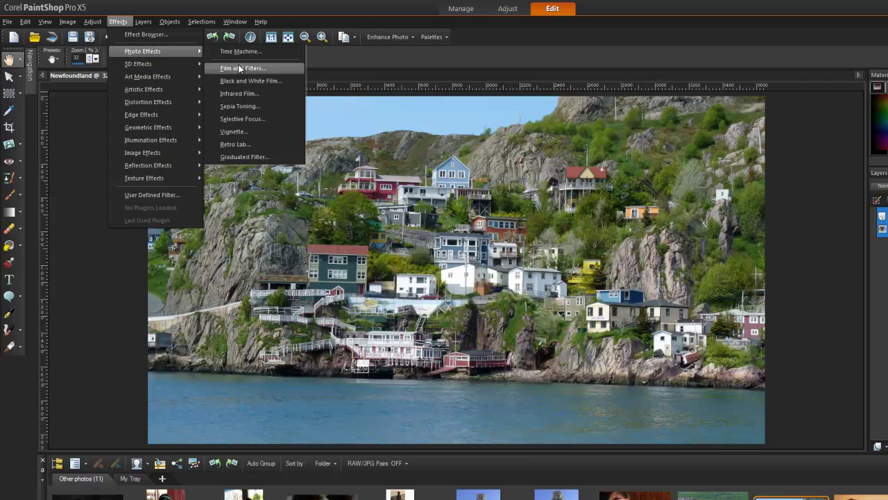
click(273, 118)
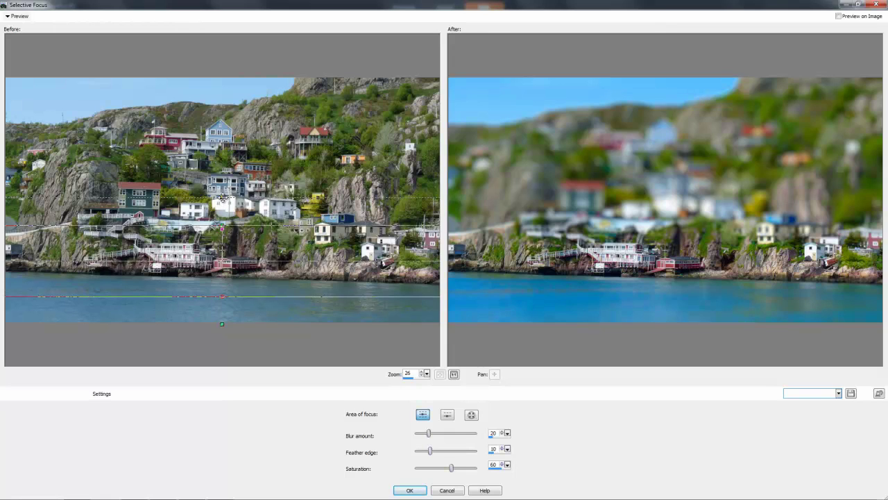
mouse_move(221, 197)
mouse_down()
mouse_move(236, 149)
mouse_move(245, 157)
mouse_up()
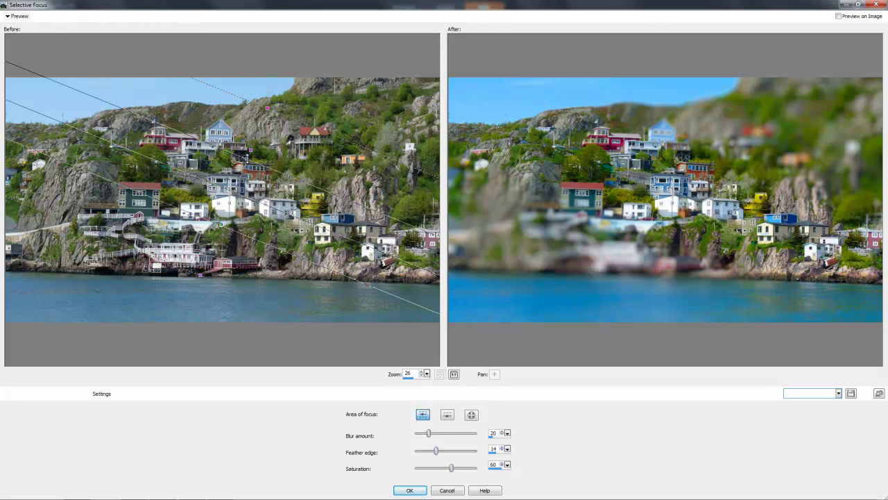
drag(248, 155, 251, 149)
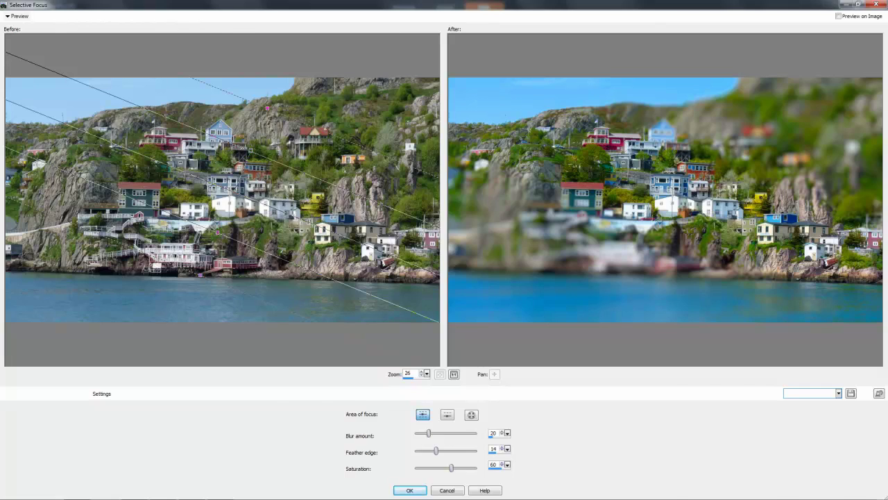
click(415, 489)
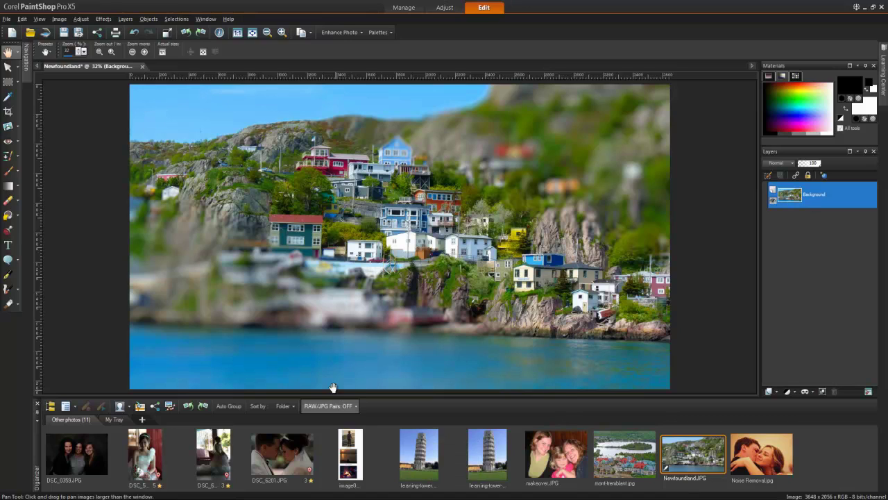
Set the Text tool to size 72 with a gold #fbc319 fill
click(11, 247)
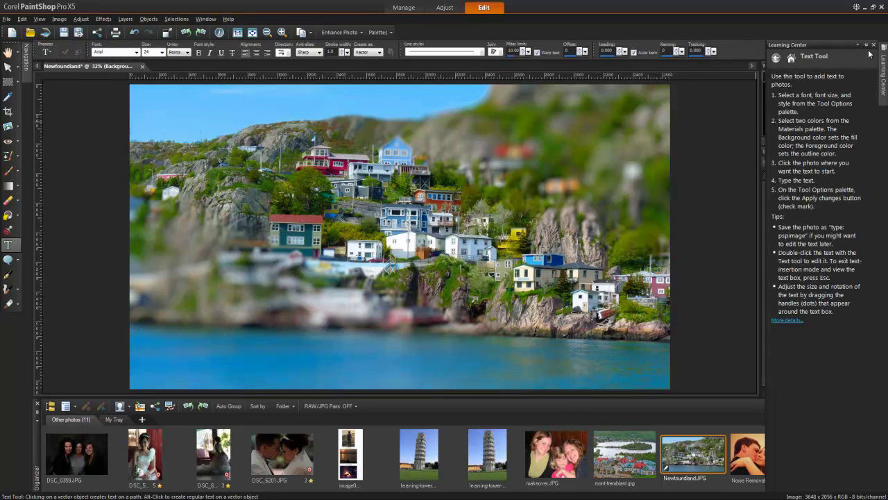
click(866, 45)
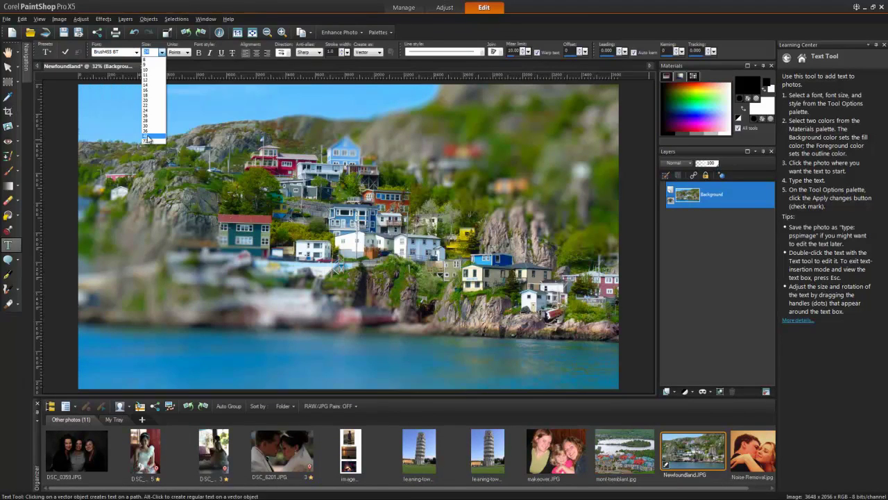
click(147, 140)
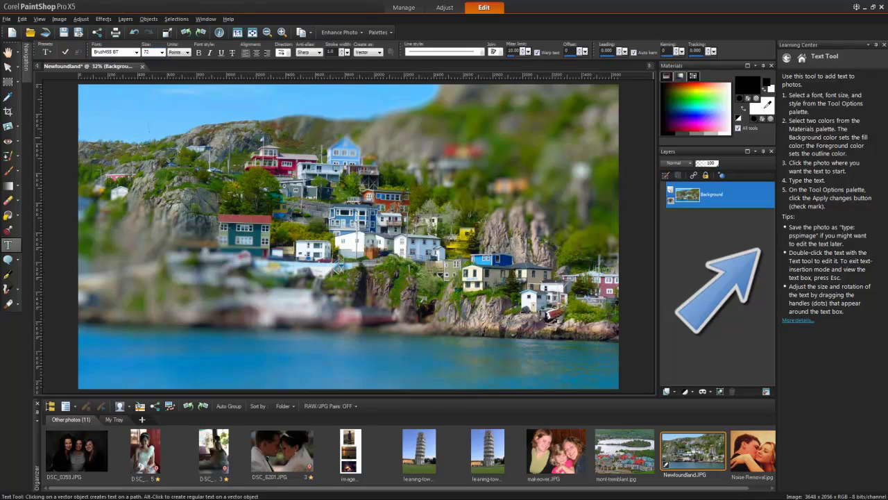
click(766, 106)
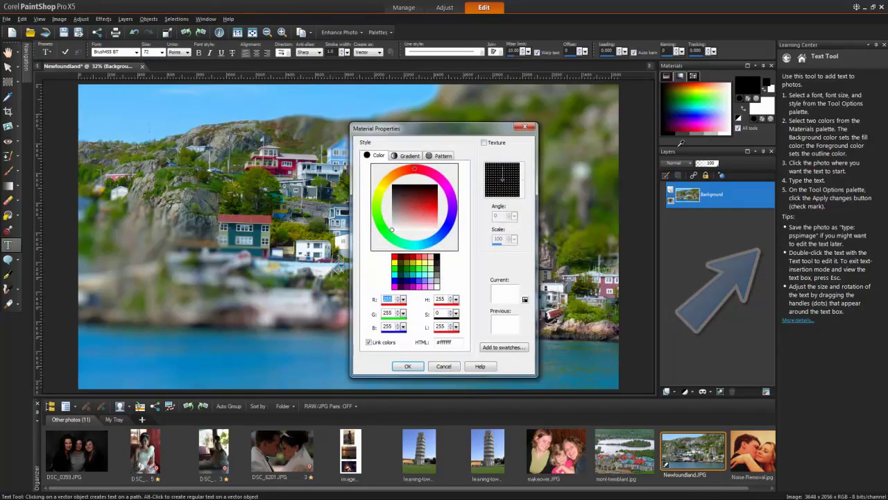
click(391, 178)
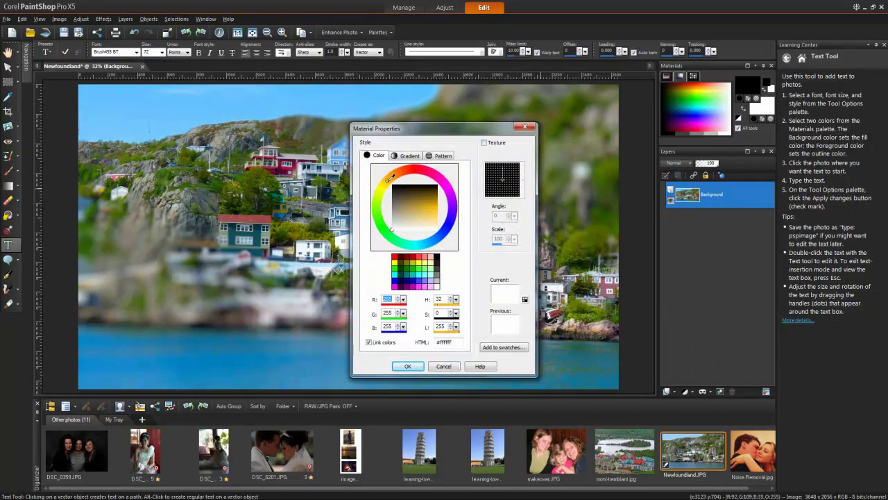
click(436, 208)
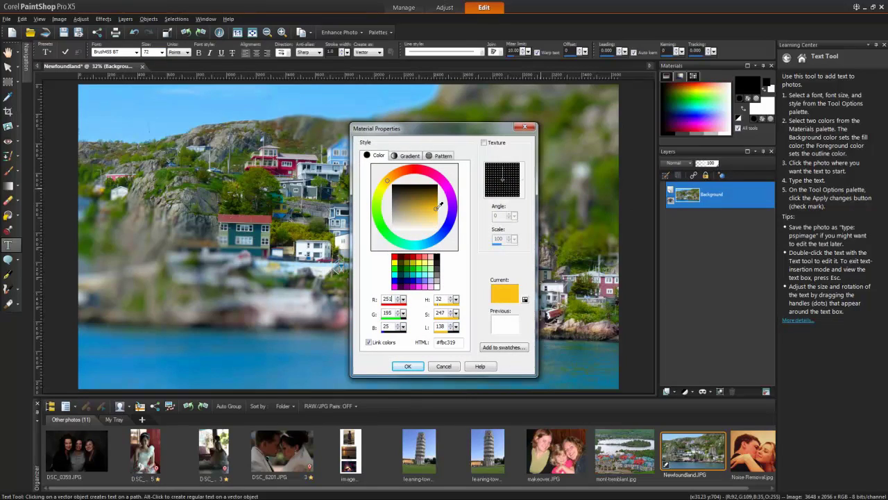
click(408, 365)
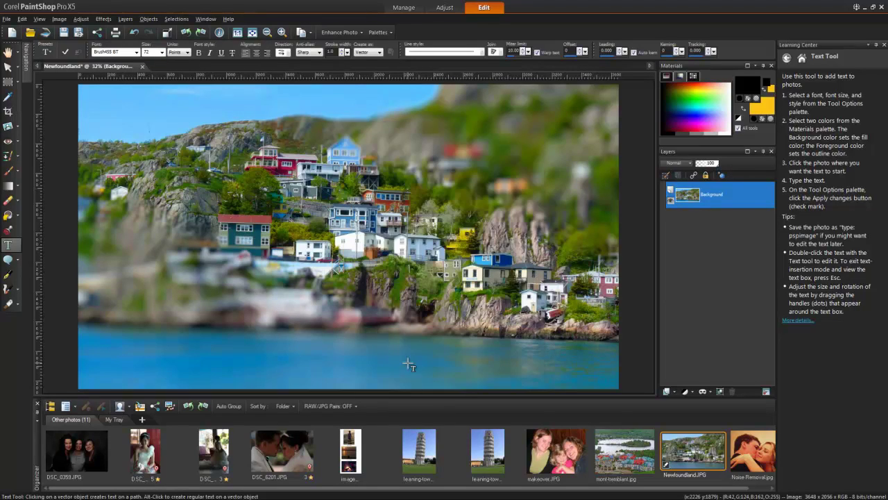
Add the text 'Greetings from Newfoundland' over the water
click(151, 344)
text(Greet)
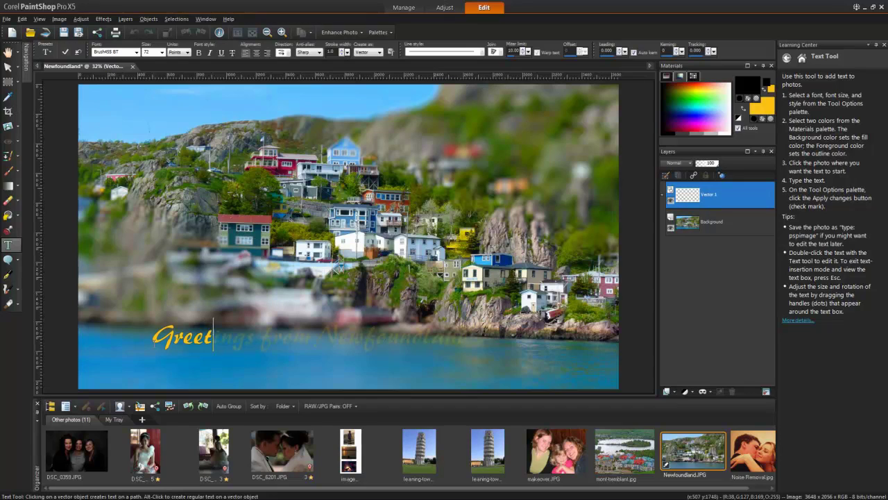
text(ings from Newfoundland)
click(65, 53)
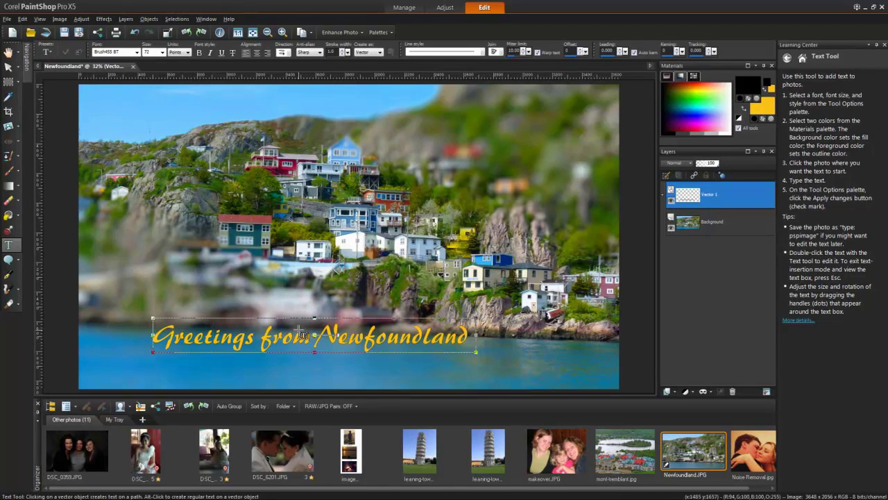
Shift the greeting right and give it a close drop shadow and a bevel
drag(316, 338, 359, 338)
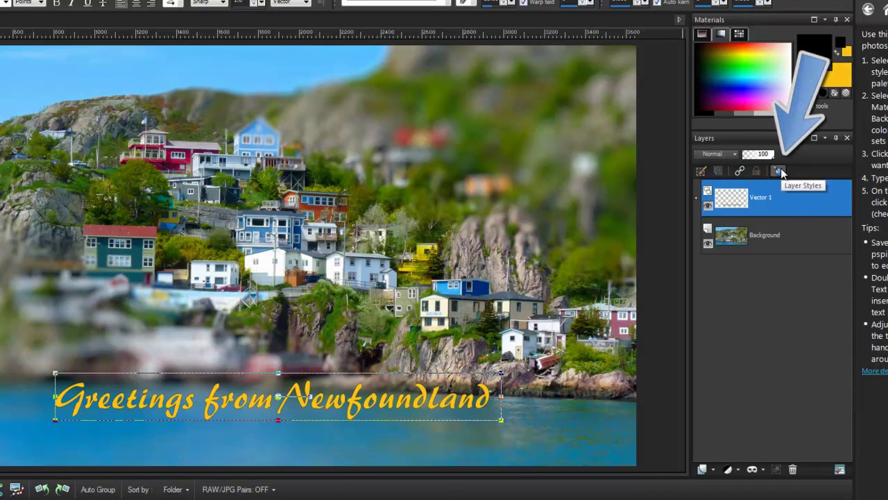
click(780, 171)
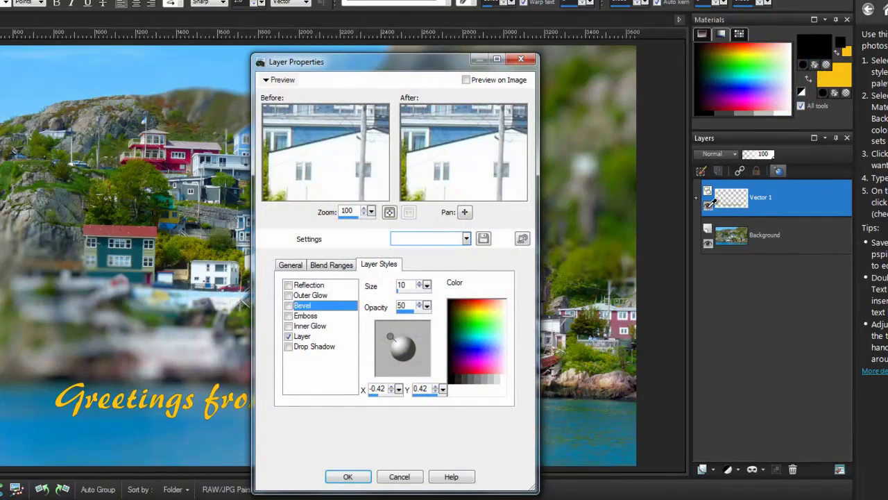
click(314, 347)
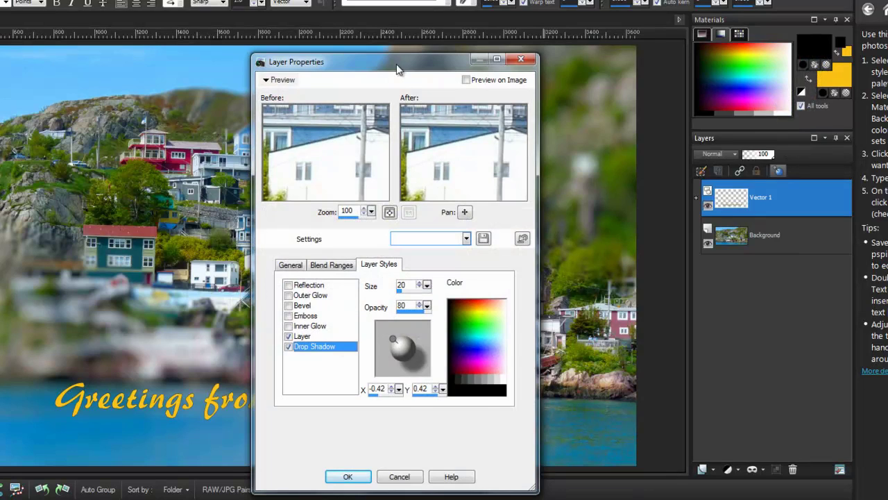
drag(401, 70, 532, 78)
drag(525, 347, 530, 355)
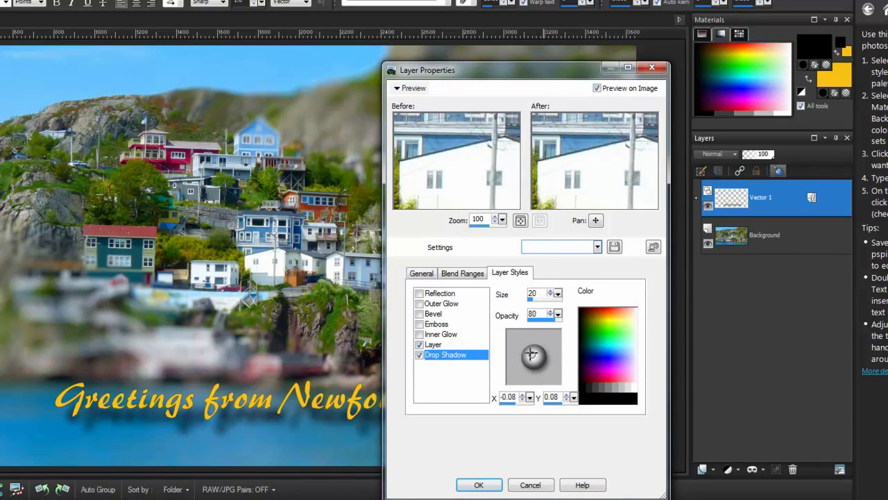
click(419, 314)
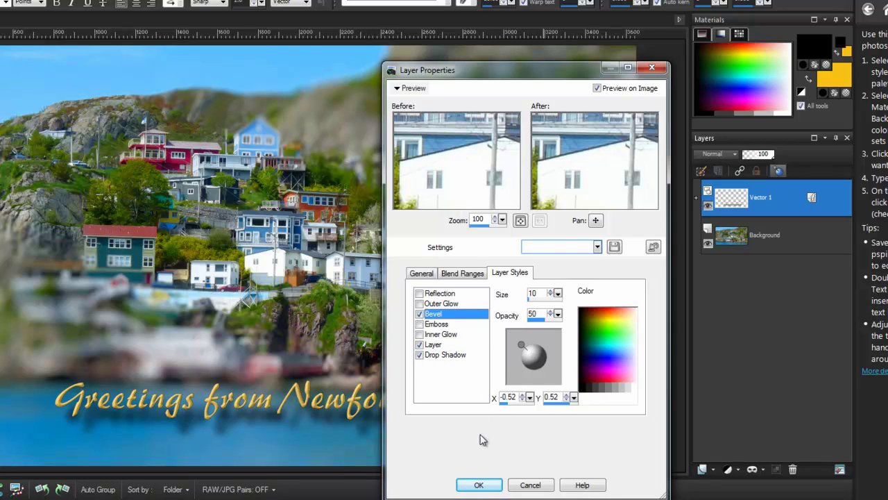
click(478, 484)
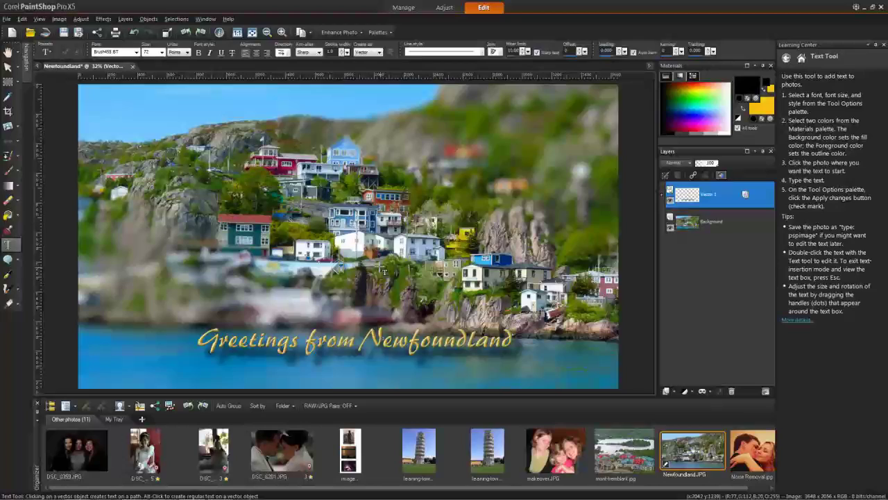
Bring up the Corel Guide's What's New page from the top-right icon
click(9, 52)
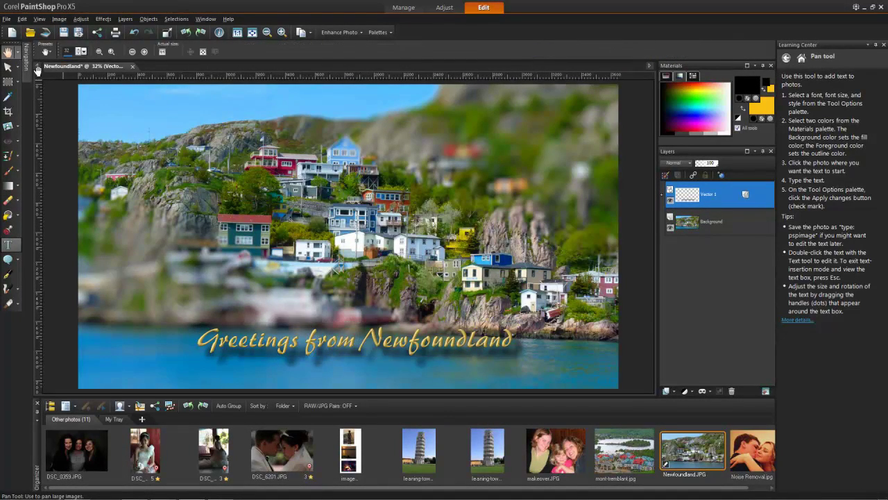
key(alt+h)
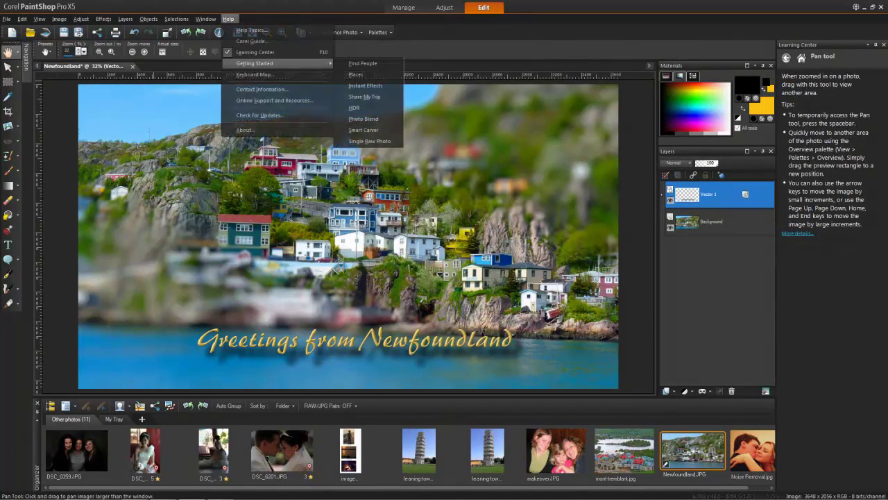
click(858, 8)
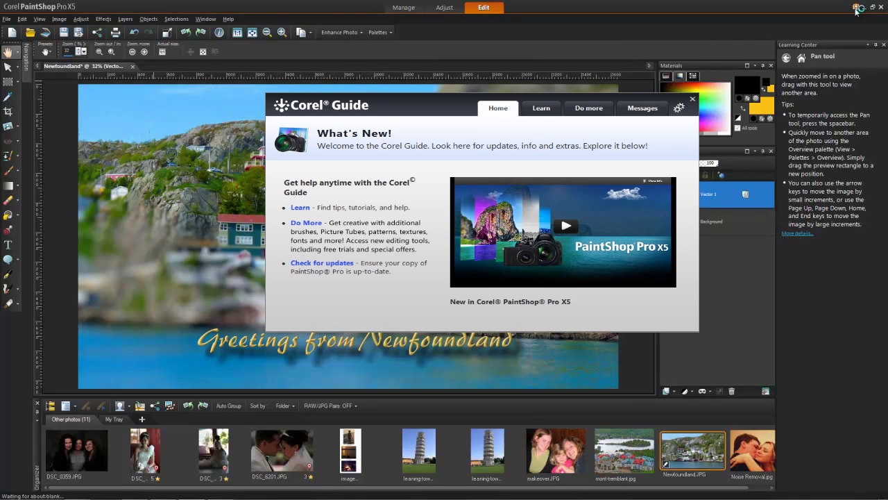